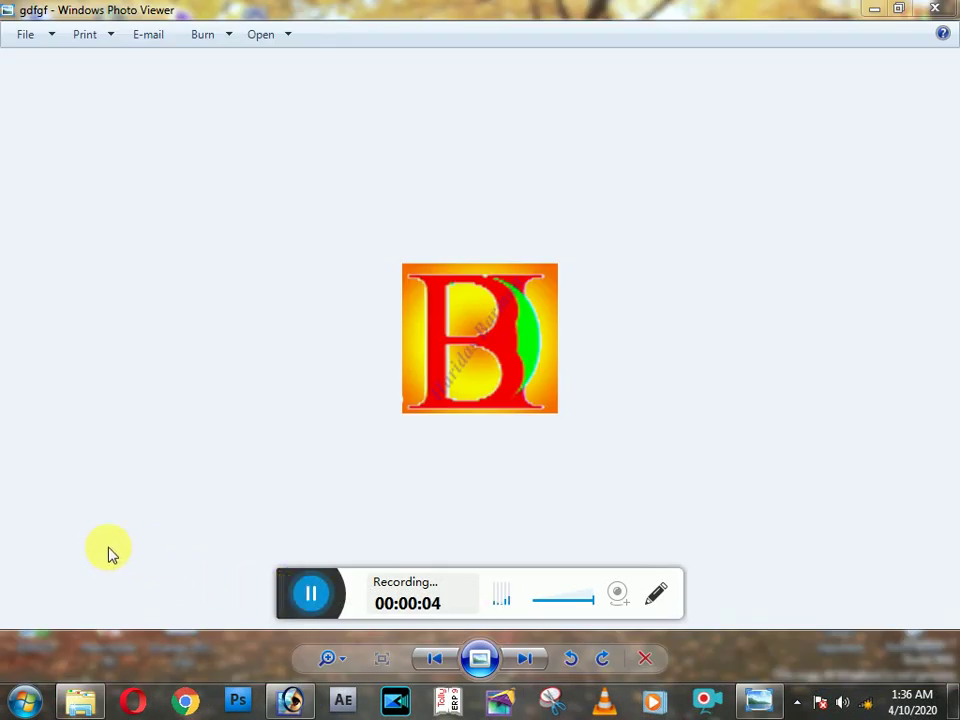
Step: Close the gdfgf image in Windows Photo Viewer and refresh the desktop
click(935, 8)
right_click(690, 272)
click(740, 325)
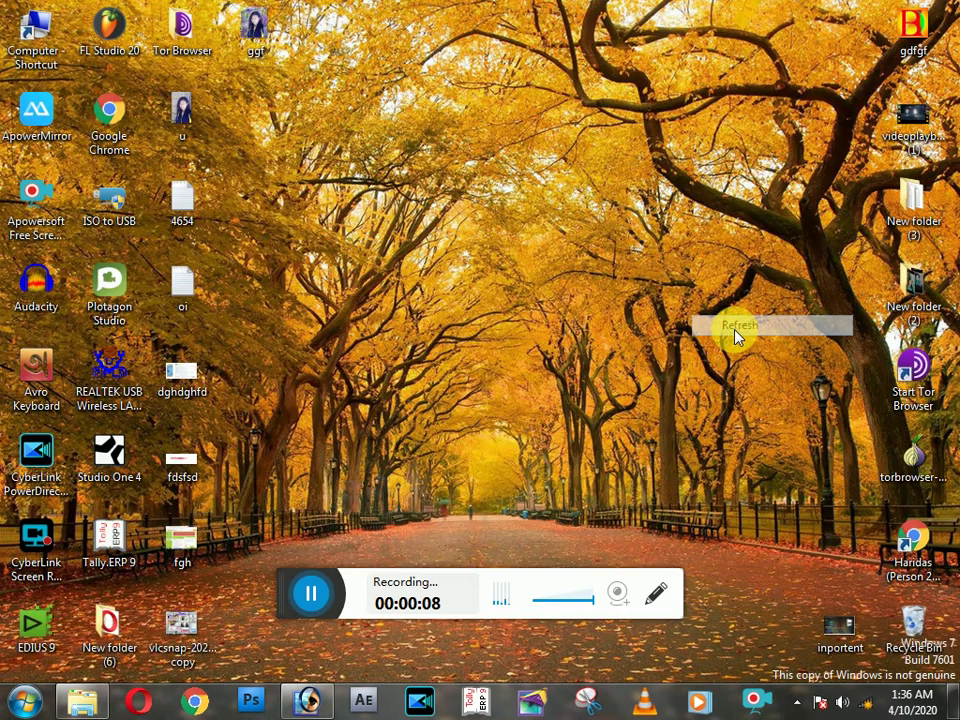
Step: Restore Photoshop showing IMG-20180115-WA0029 - Copy.jpg and switch to the Healing Brush tool
click(251, 700)
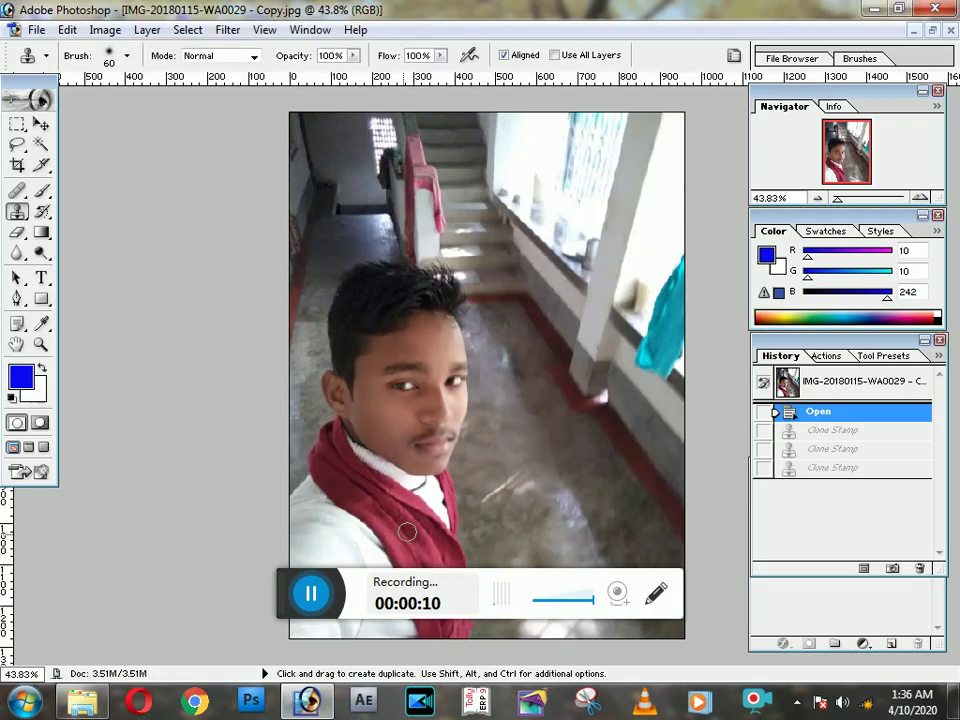
mouse_move(285, 574)
mouse_down()
mouse_move(663, 592)
mouse_move(617, 643)
mouse_move(552, 646)
mouse_move(566, 648)
mouse_up()
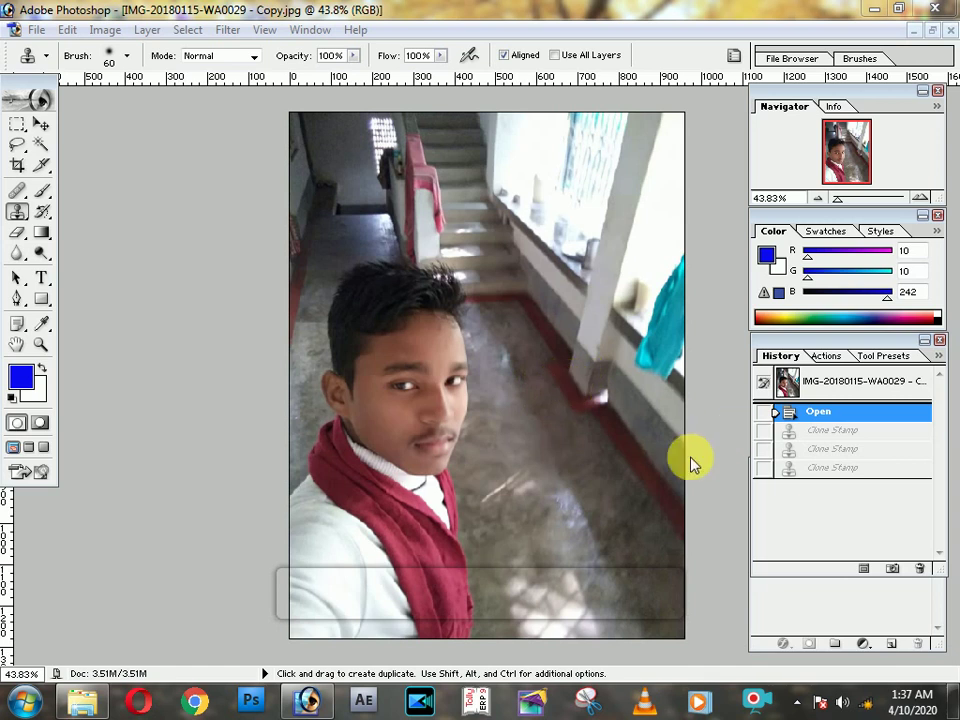
key(j)
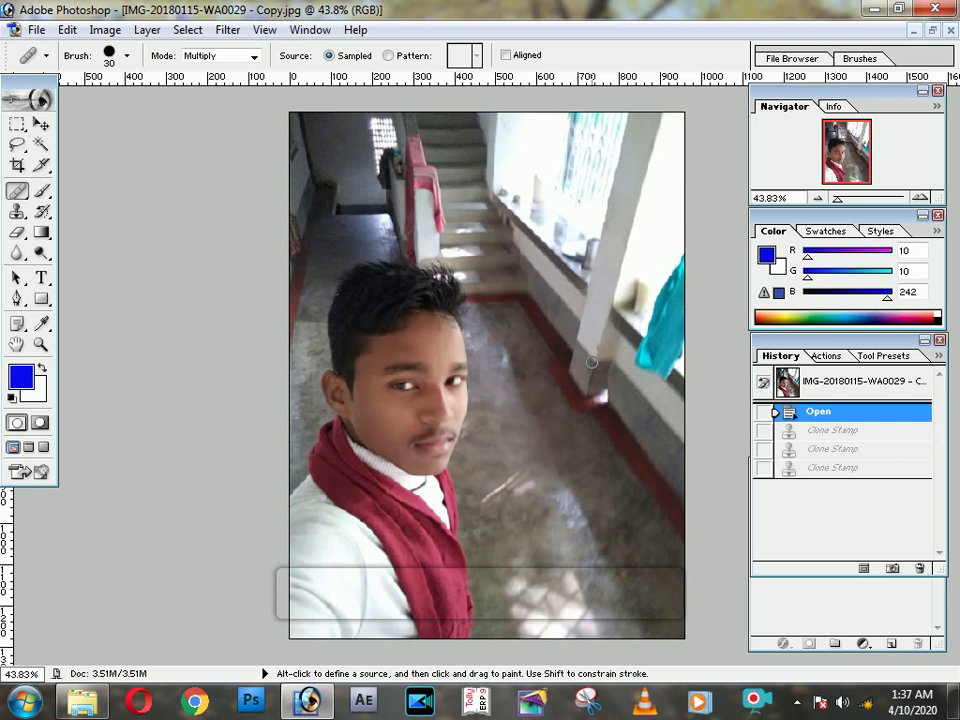
Step: With Clone Stamp, undo a trial floor stroke and Alt-click the boy's cheek as the source
click(16, 216)
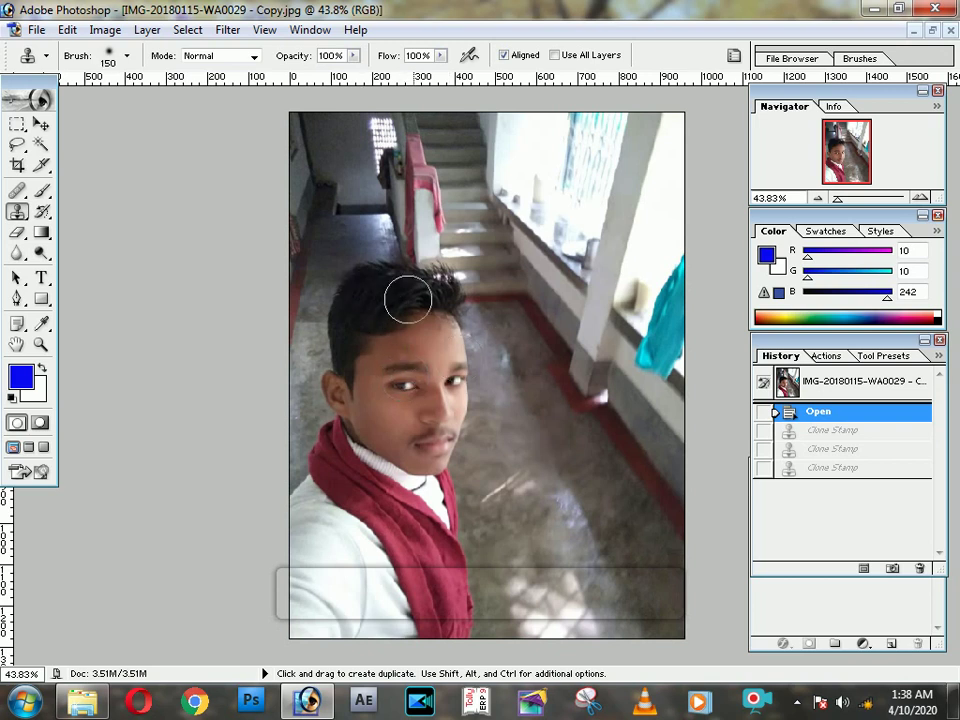
mouse_move(510, 306)
mouse_down()
mouse_move(549, 368)
mouse_move(584, 360)
mouse_up()
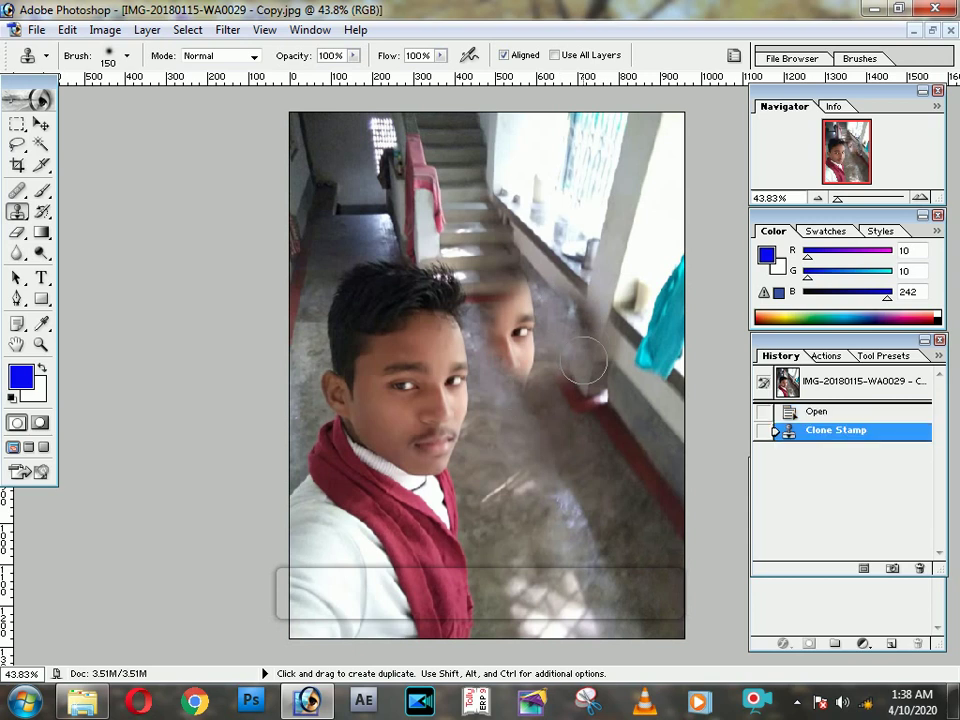
key(ctrl+alt+z)
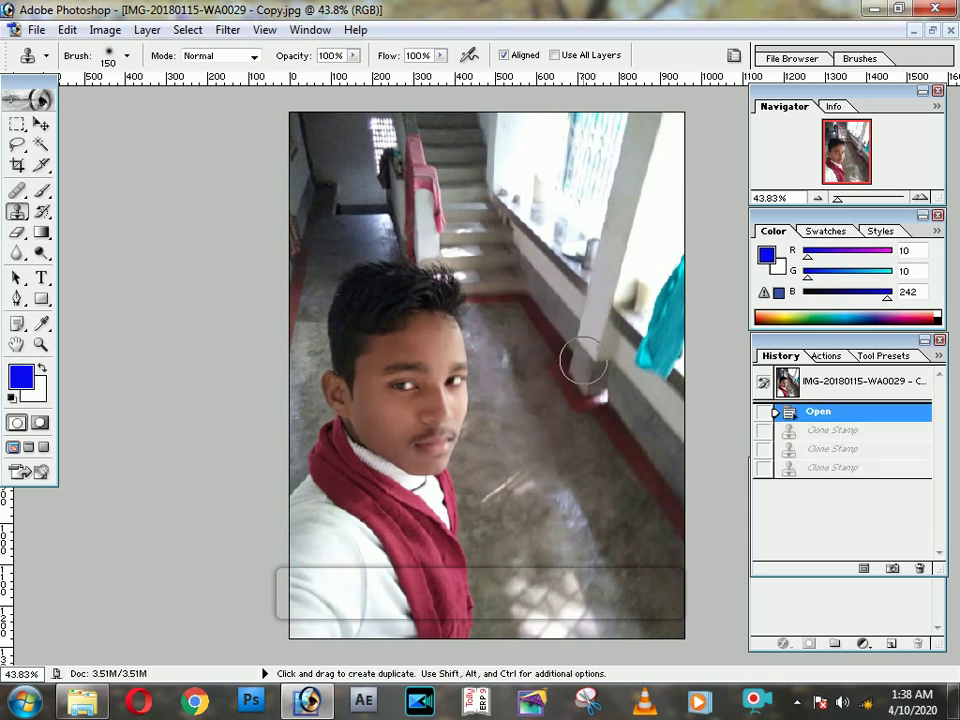
alt+click(410, 363)
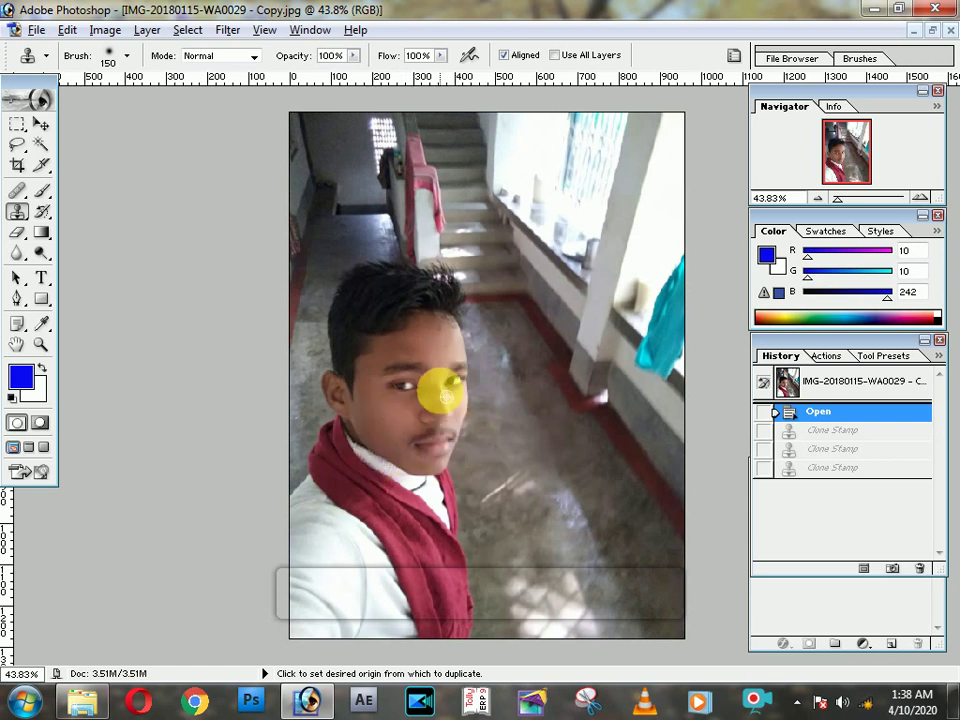
alt+click(364, 386)
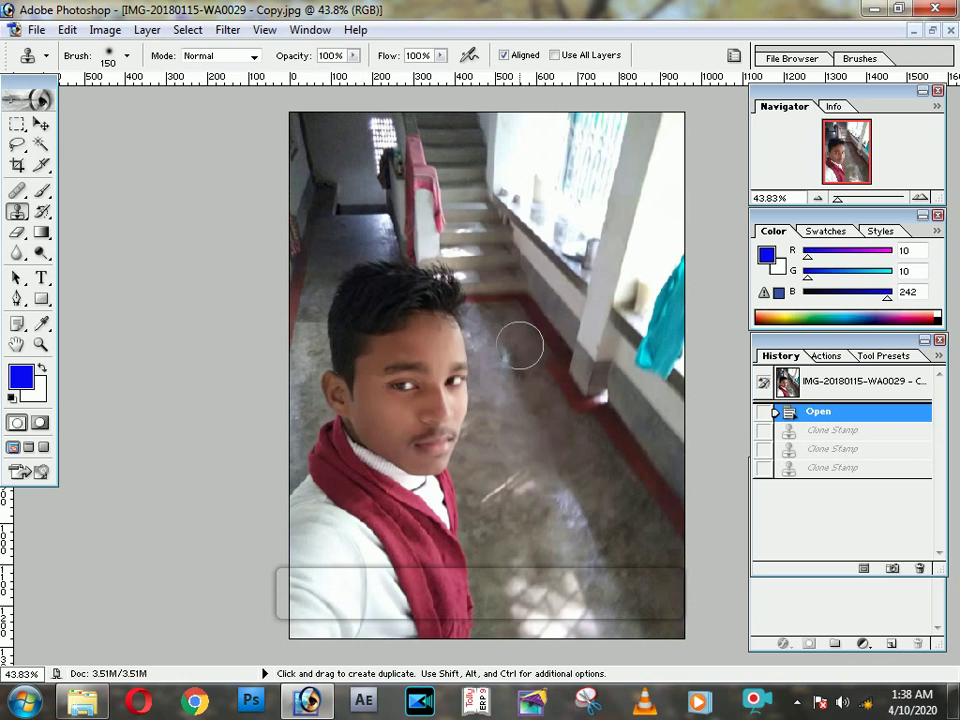
Step: Clone the boy's face, body, white shirt and hair onto the floor at his right
mouse_move(516, 346)
mouse_down()
mouse_move(490, 328)
mouse_move(490, 268)
mouse_move(563, 257)
mouse_move(583, 289)
mouse_move(552, 283)
mouse_move(524, 322)
mouse_move(529, 375)
mouse_move(542, 413)
mouse_move(585, 380)
mouse_move(561, 313)
mouse_move(595, 298)
mouse_move(600, 386)
mouse_move(572, 452)
mouse_move(596, 484)
mouse_move(598, 470)
mouse_up()
drag(614, 390, 609, 563)
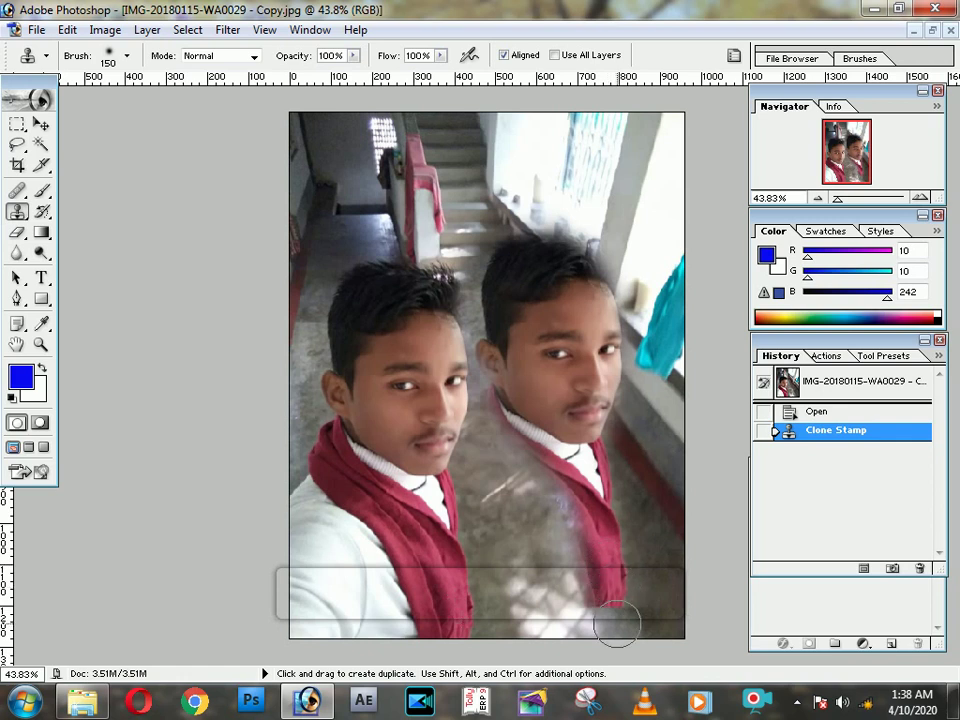
mouse_move(609, 574)
mouse_down()
mouse_move(617, 606)
mouse_move(507, 452)
mouse_move(487, 482)
mouse_up()
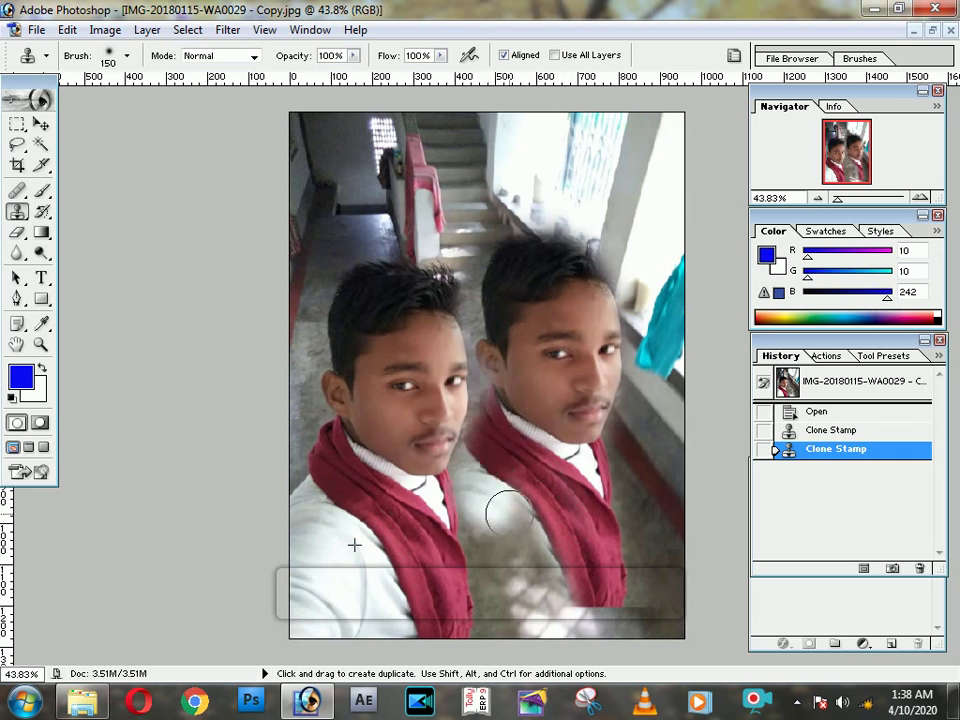
mouse_move(487, 482)
mouse_down()
mouse_move(556, 620)
mouse_move(489, 514)
mouse_move(474, 539)
mouse_move(491, 564)
mouse_move(527, 516)
mouse_up()
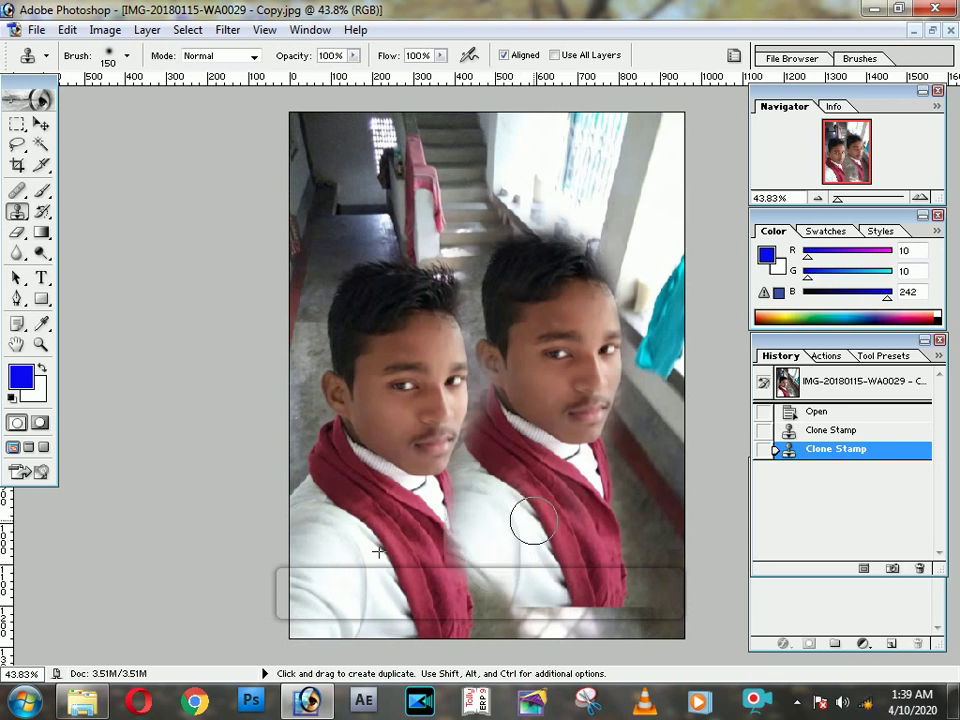
key(ctrl+z)
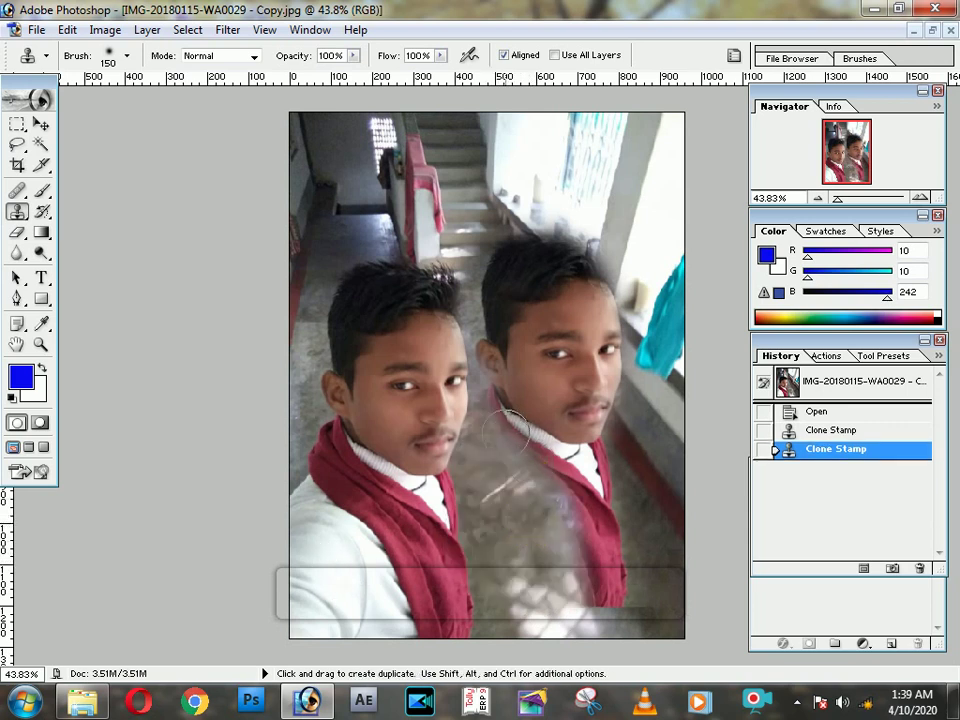
mouse_move(576, 587)
mouse_down()
mouse_move(574, 610)
mouse_move(501, 487)
mouse_move(497, 521)
mouse_move(519, 611)
mouse_move(540, 590)
mouse_up()
mouse_move(594, 259)
mouse_down()
mouse_move(612, 262)
mouse_move(605, 335)
mouse_move(536, 321)
mouse_move(509, 275)
mouse_move(493, 379)
mouse_move(499, 416)
mouse_move(489, 446)
mouse_move(476, 444)
mouse_move(474, 470)
mouse_up()
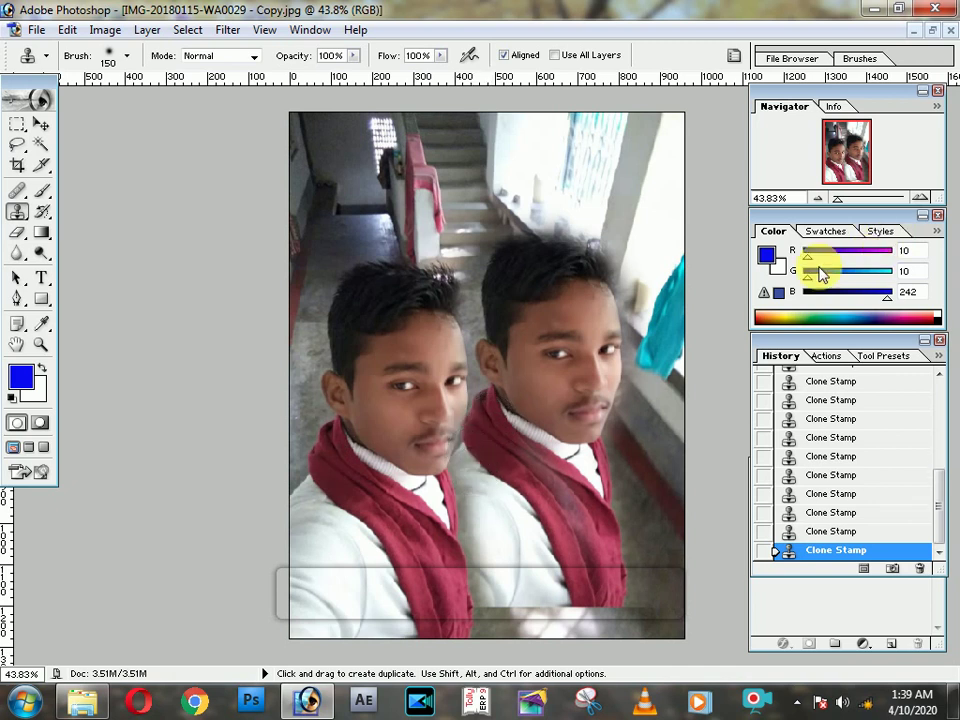
Step: Step back two clone strokes, then crop the photo around the two boys
key(ctrl+alt+z)
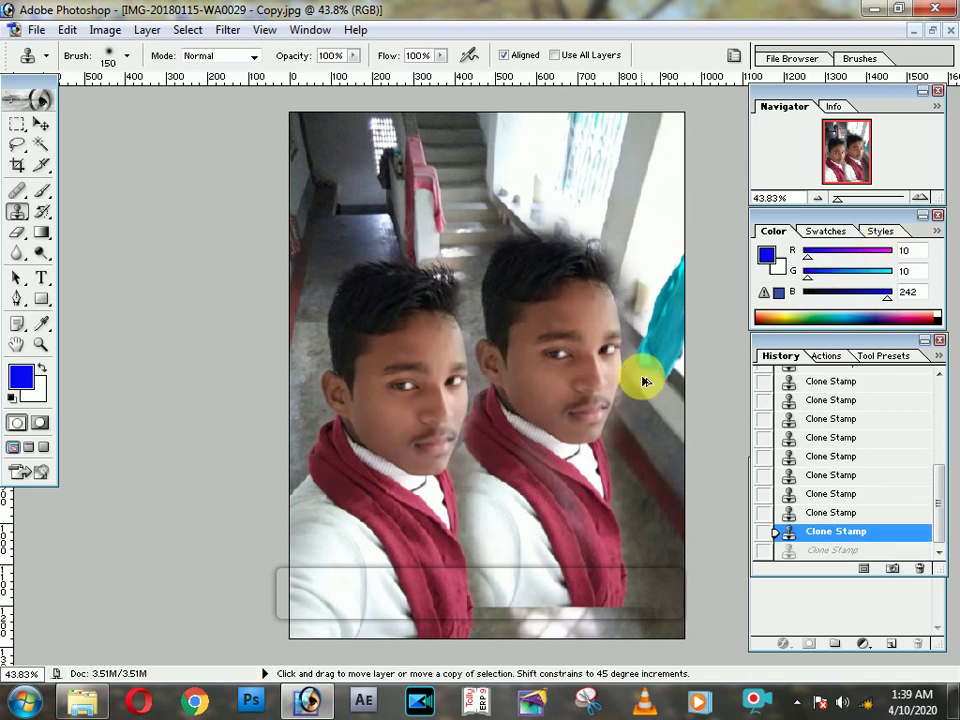
key(ctrl+alt+z)
key(ctrl+alt+z)
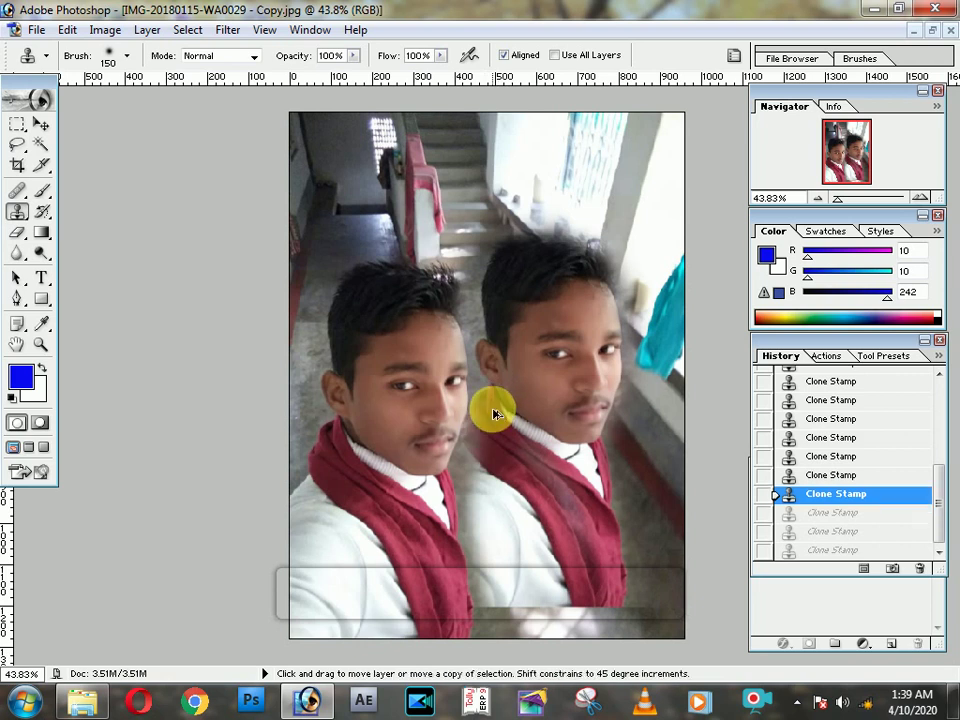
click(17, 165)
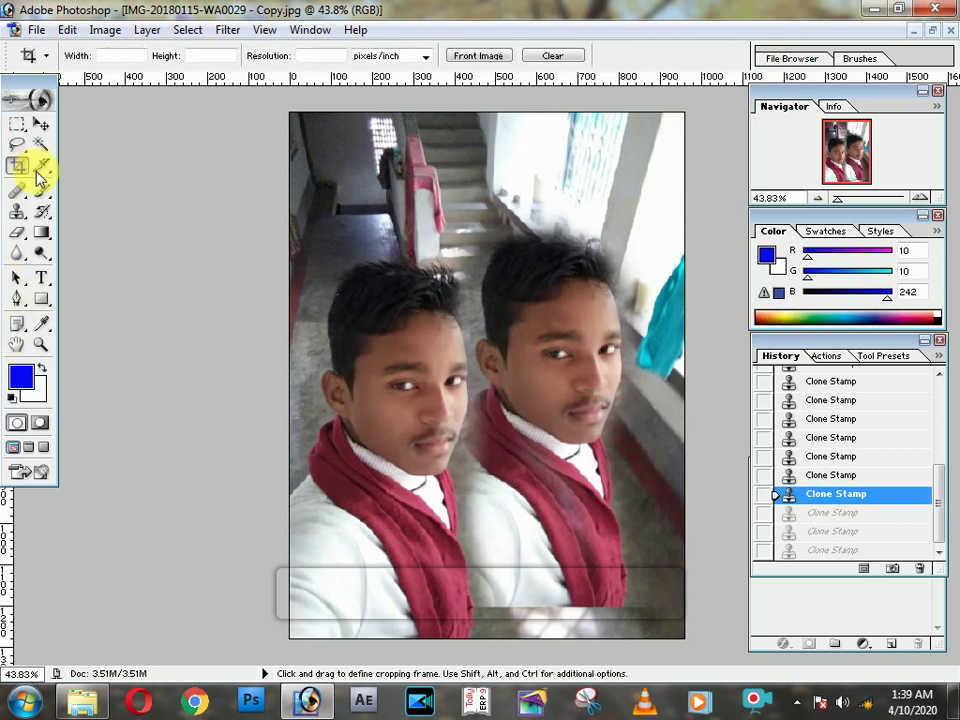
drag(300, 140, 952, 702)
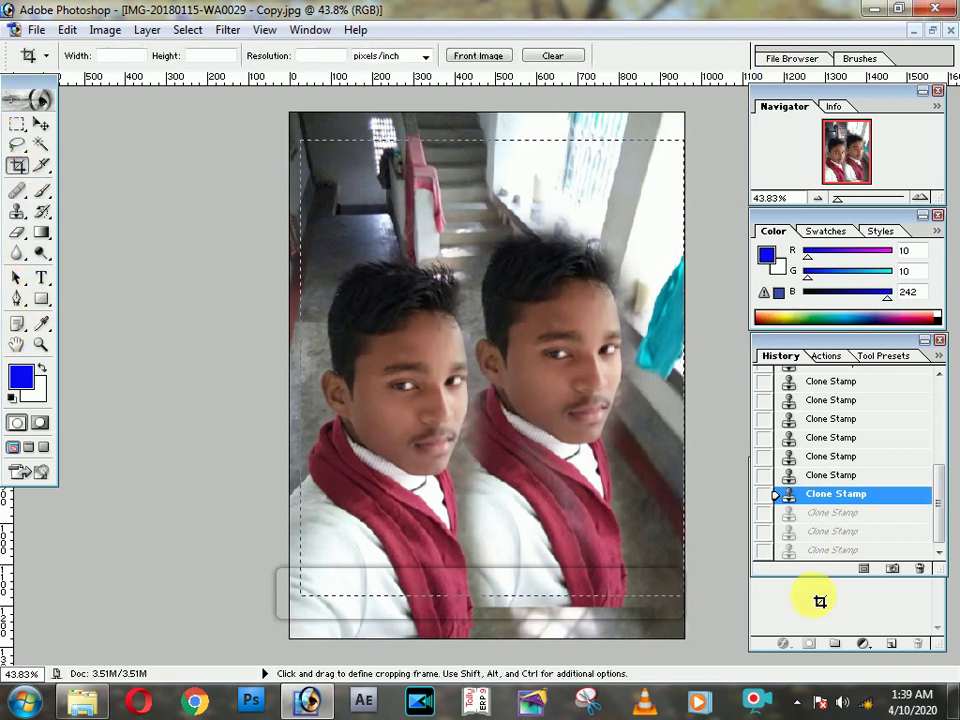
drag(819, 600, 836, 589)
key(Return)
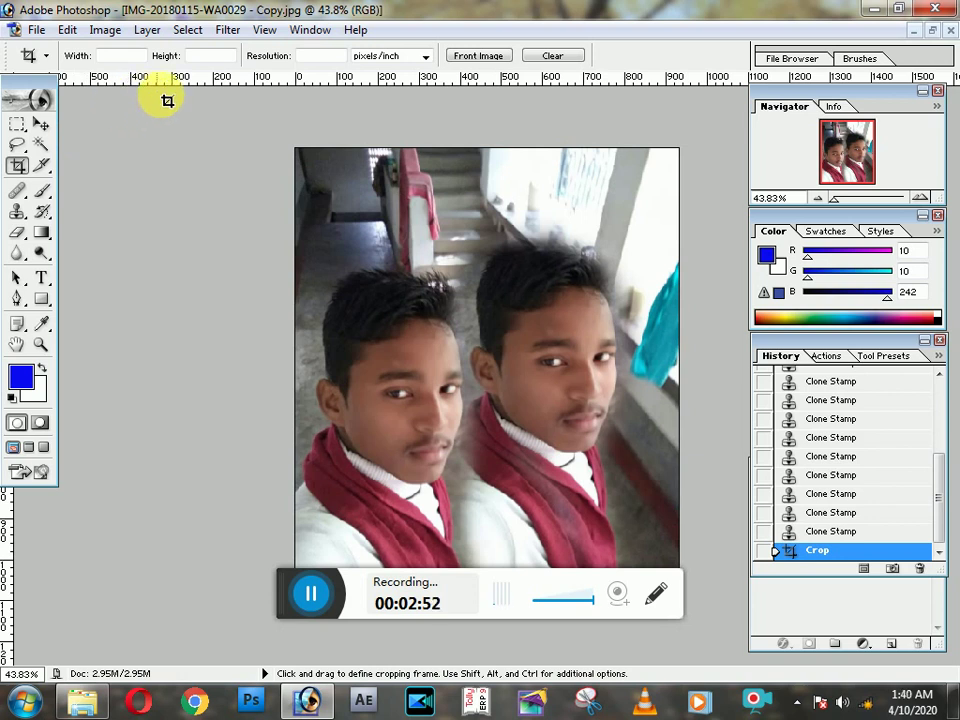
click(313, 598)
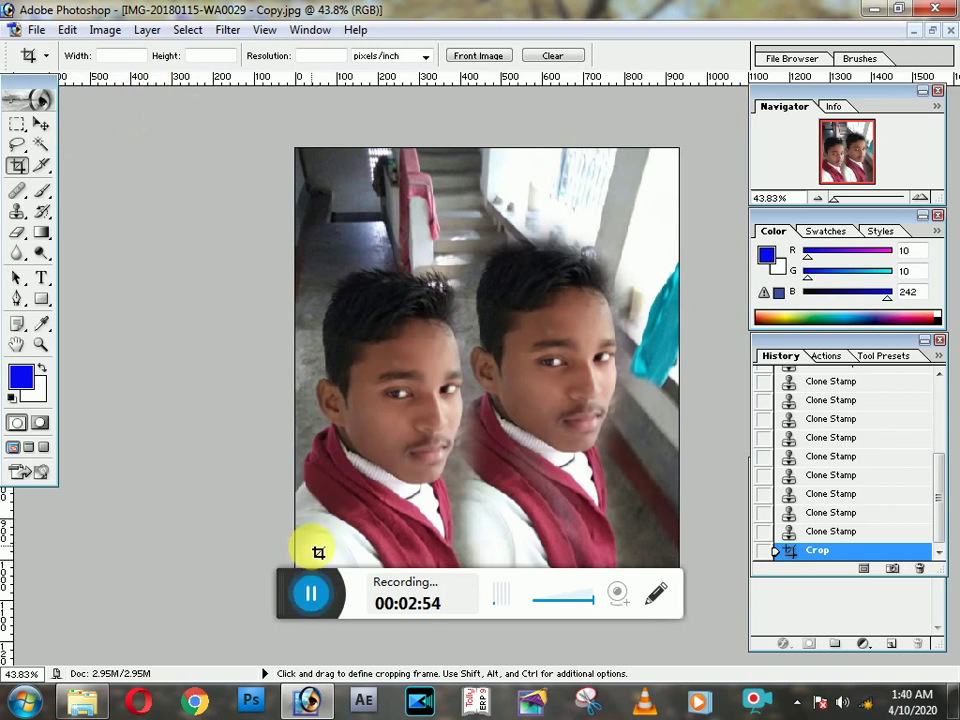